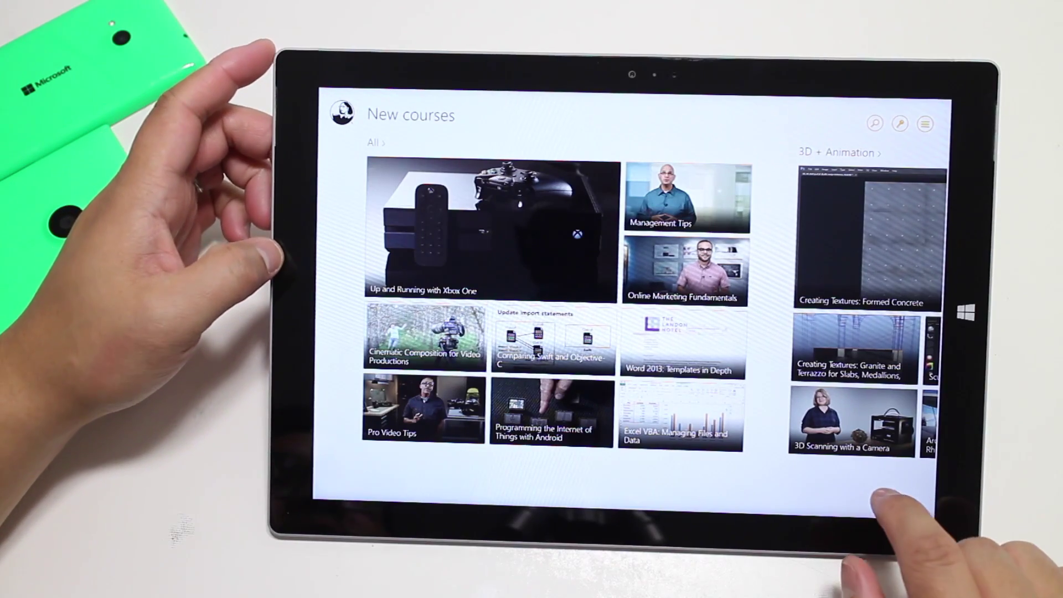
scroll(631, 299, "right", 5)
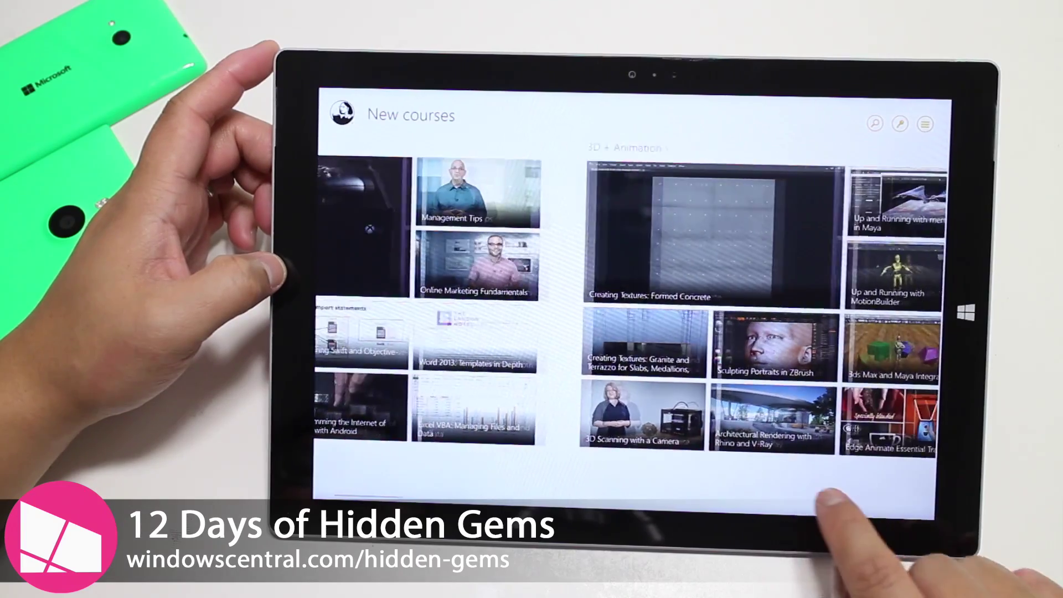
scroll(631, 300, "left", 5)
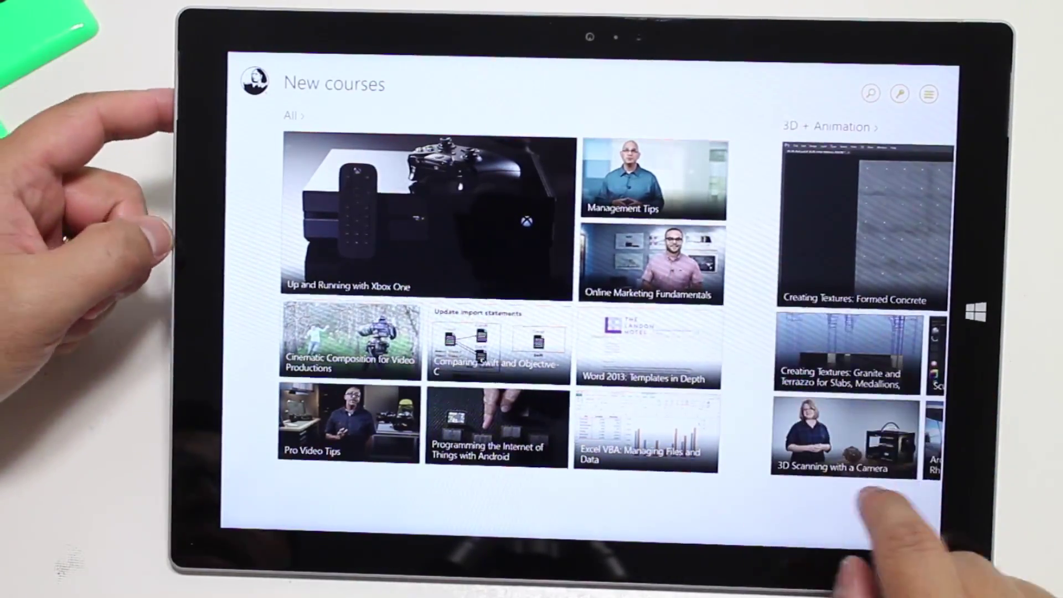
scroll(590, 299, "right", 10)
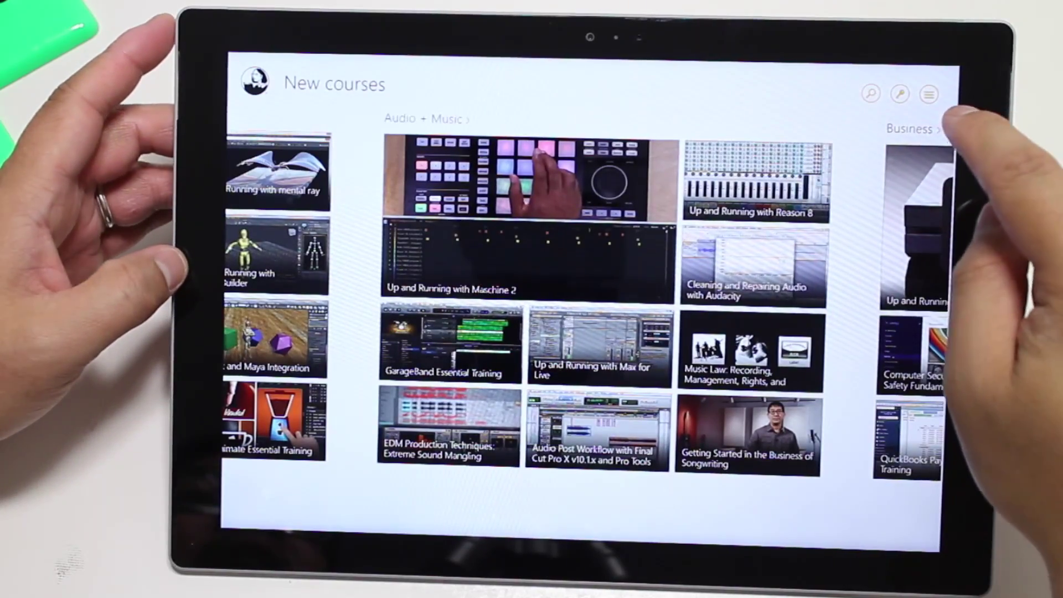
left_click_drag(931, 63, 930, 158)
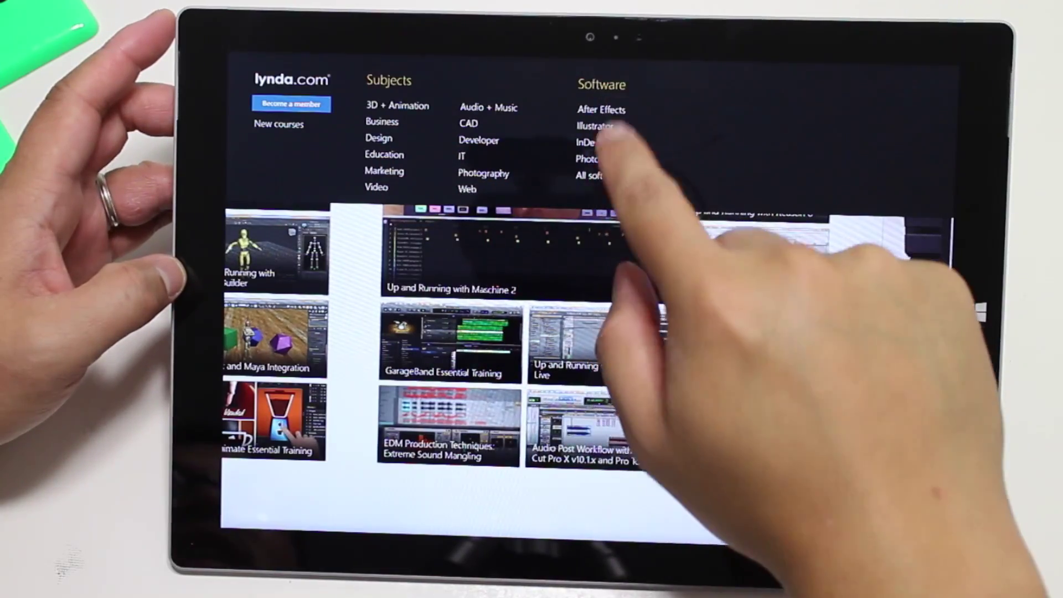
left_click(605, 176)
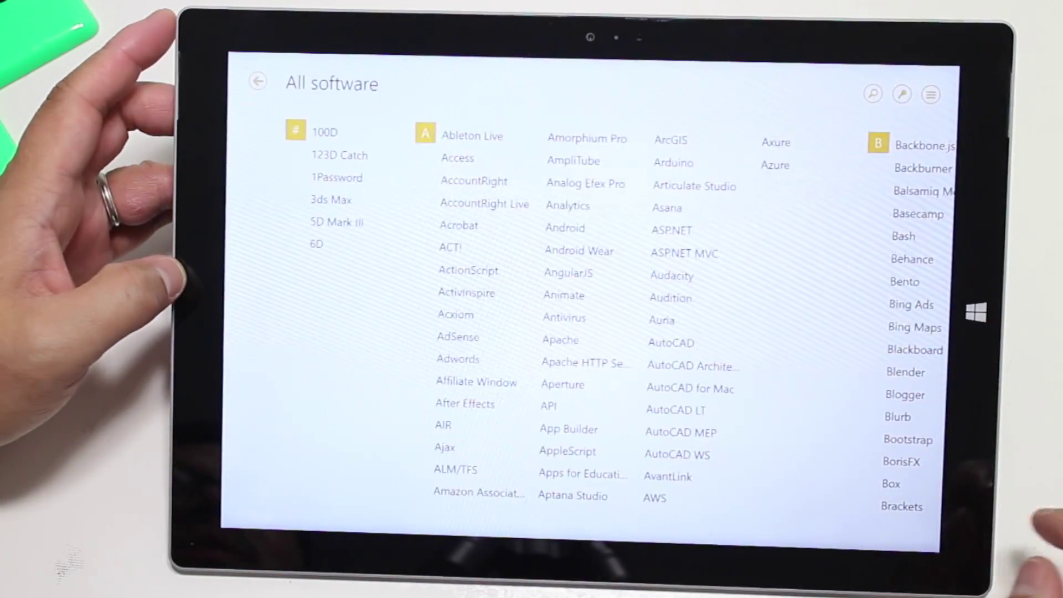
left_click_drag(865, 507, 759, 466)
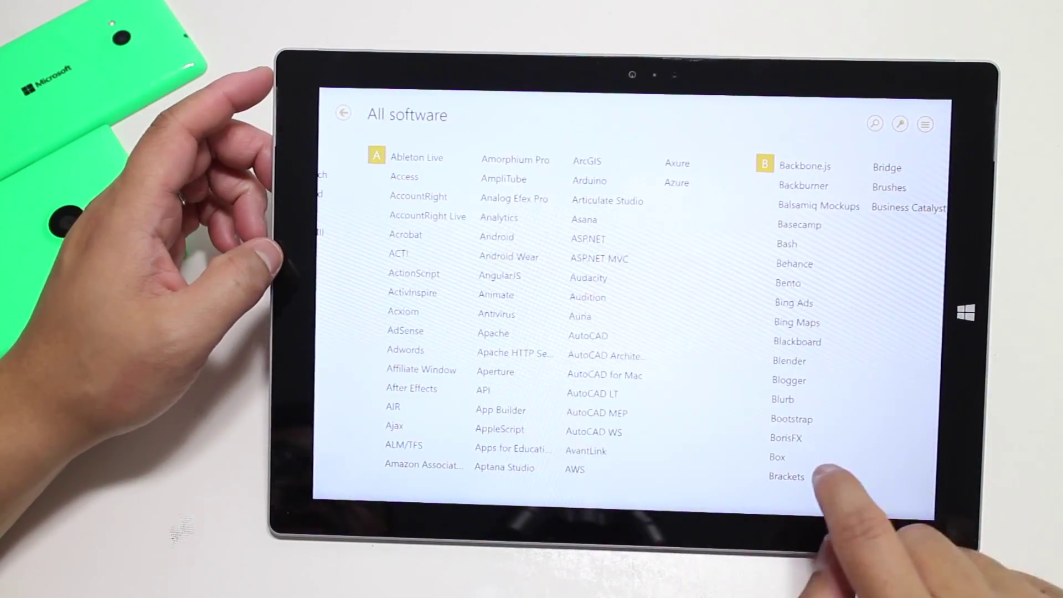
left_click_drag(815, 422, 785, 472)
left_click_drag(712, 391, 701, 439)
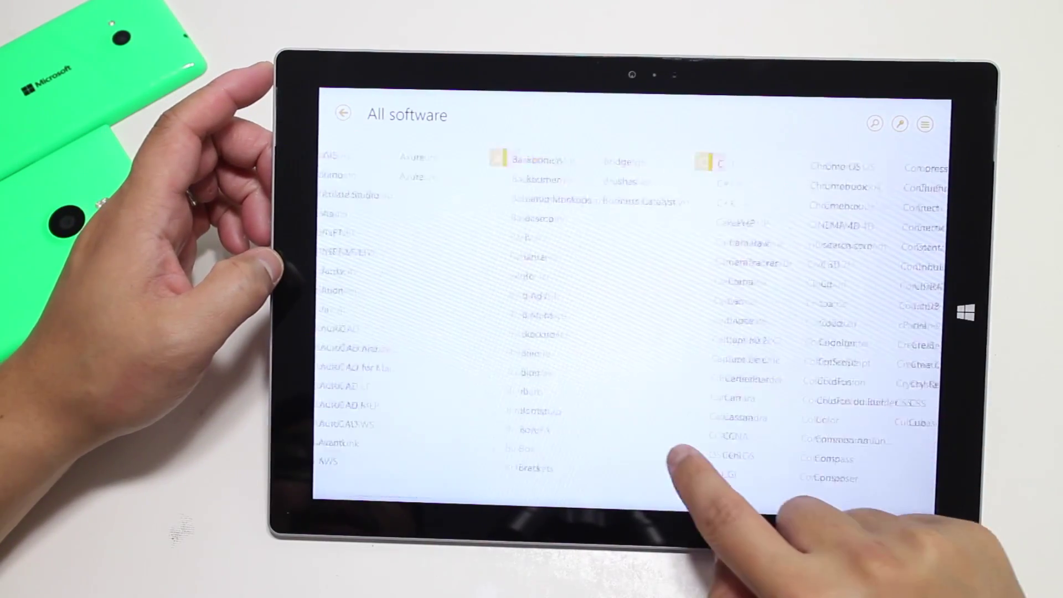
left_click_drag(902, 487, 831, 474)
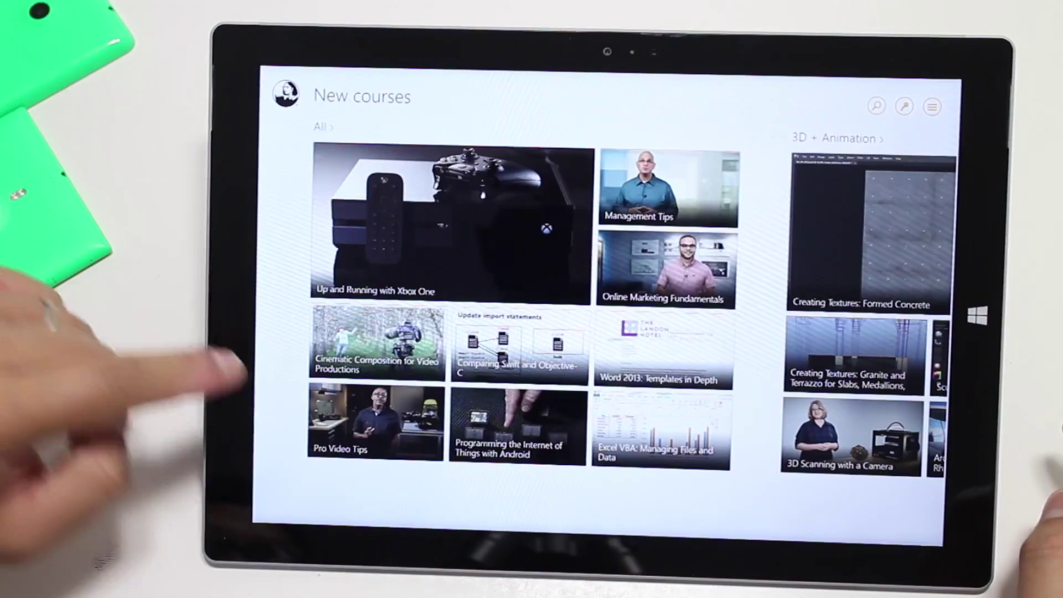
left_click(342, 420)
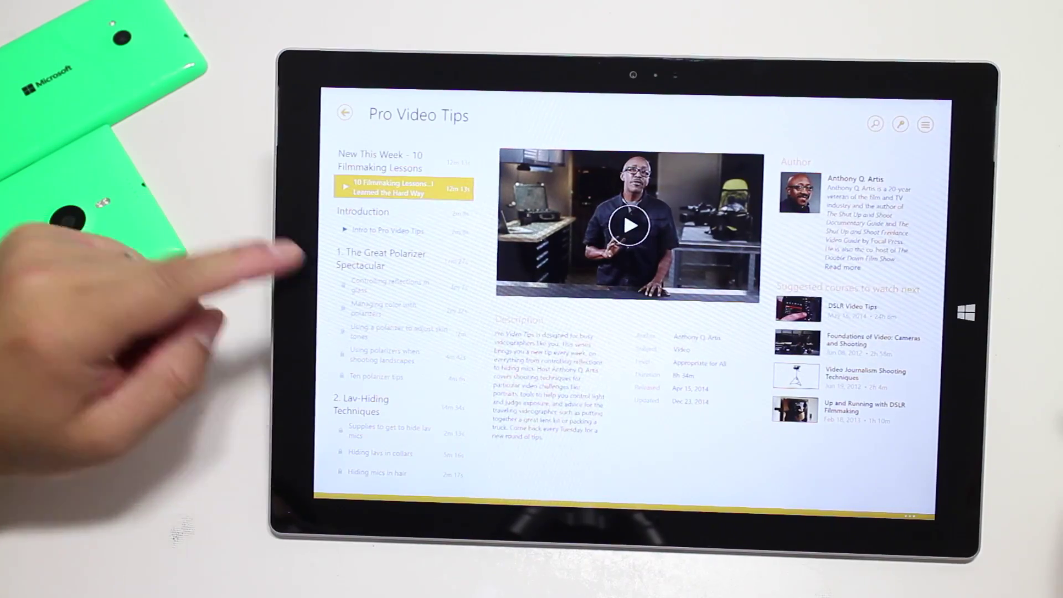
scroll(345, 428, "down", 4)
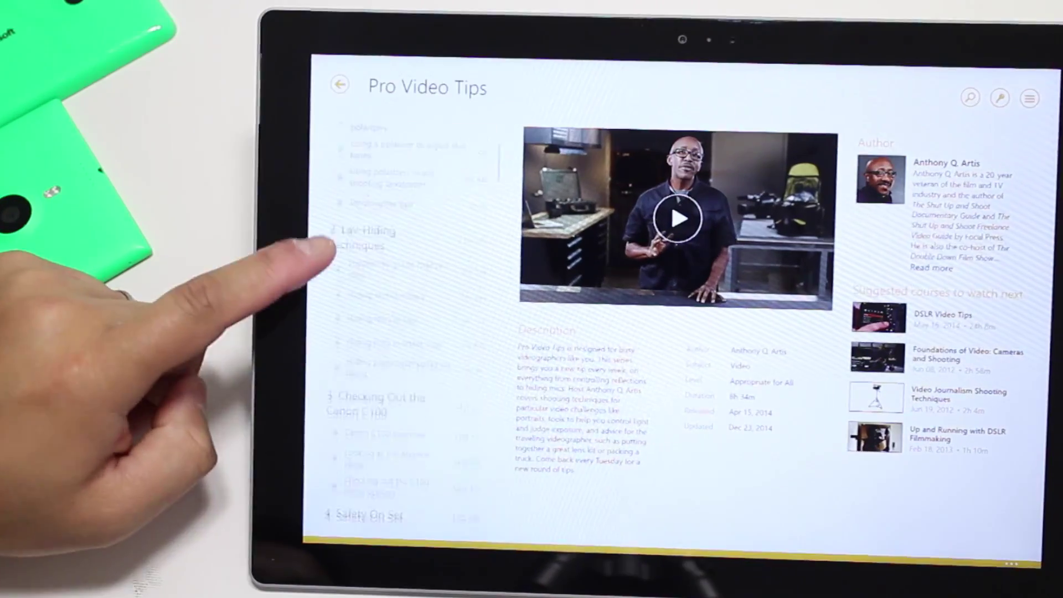
scroll(366, 402, "down", 5)
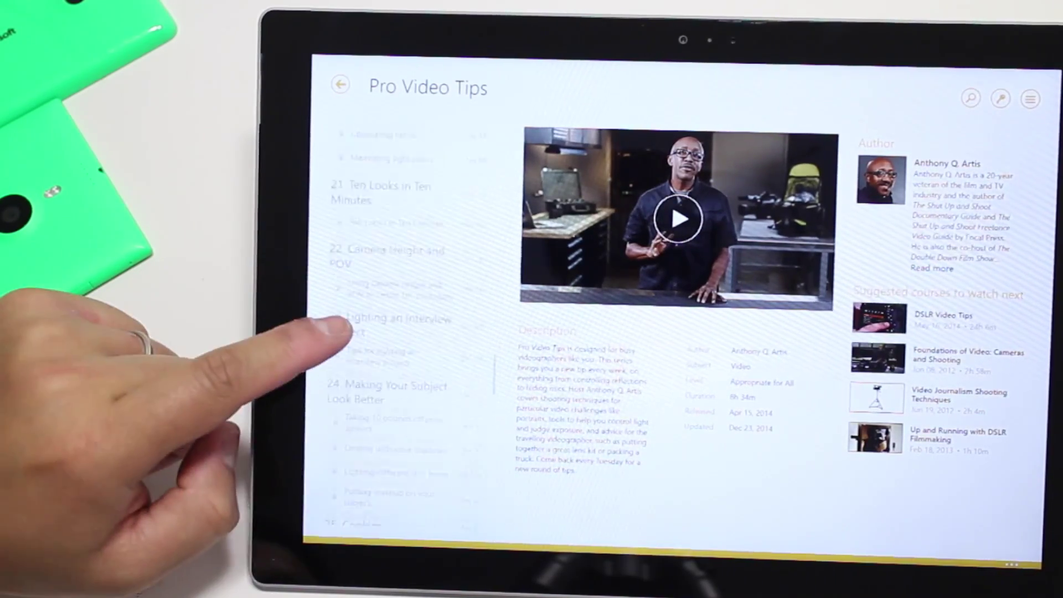
scroll(353, 444, "up", 3)
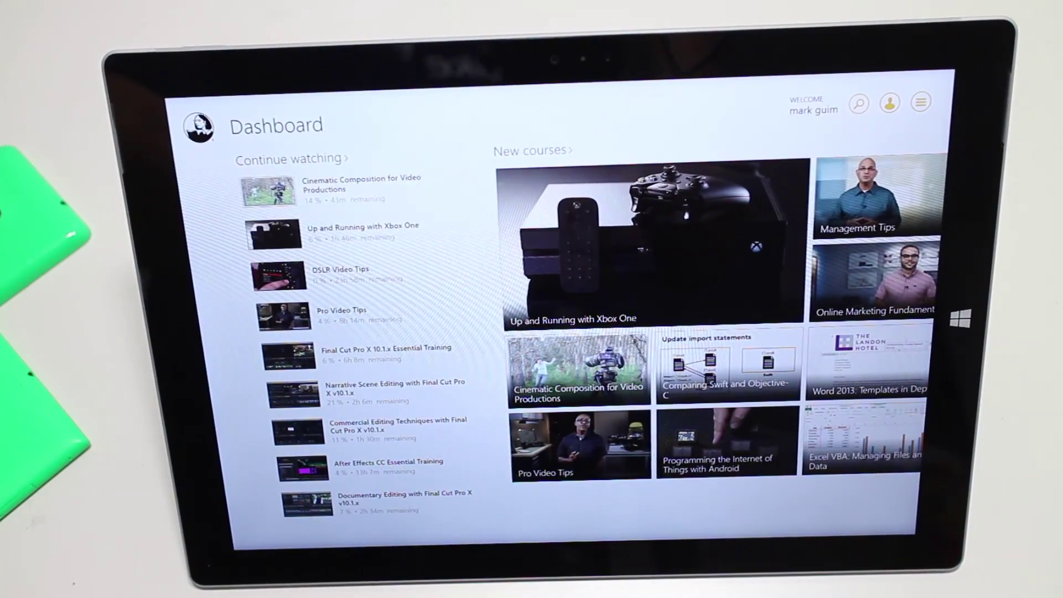
scroll(357, 349, "down", 2)
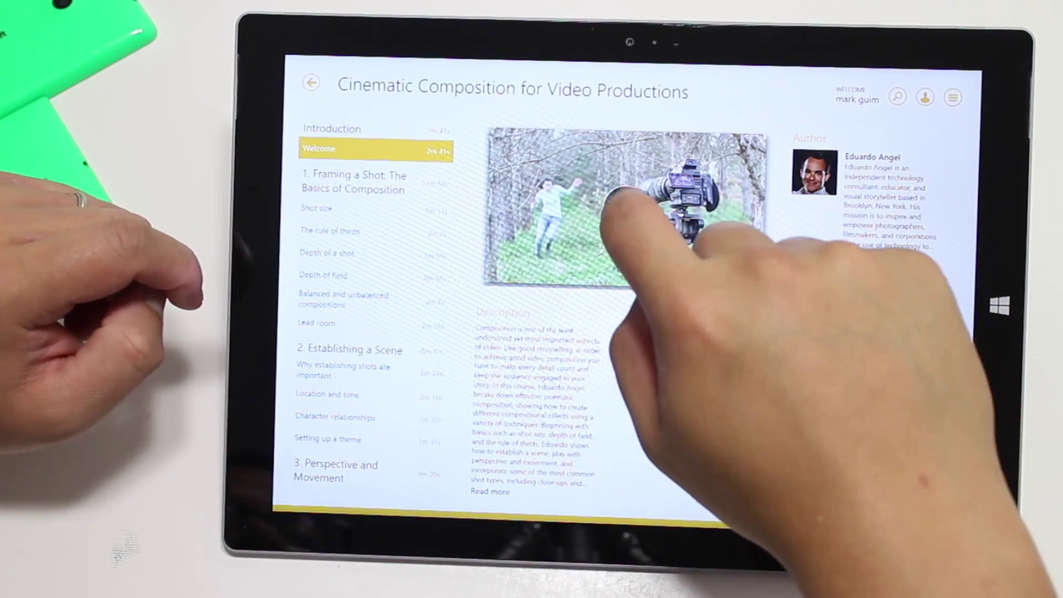
- Start the Welcome lesson video and switch it to fullscreen
left_click(625, 208)
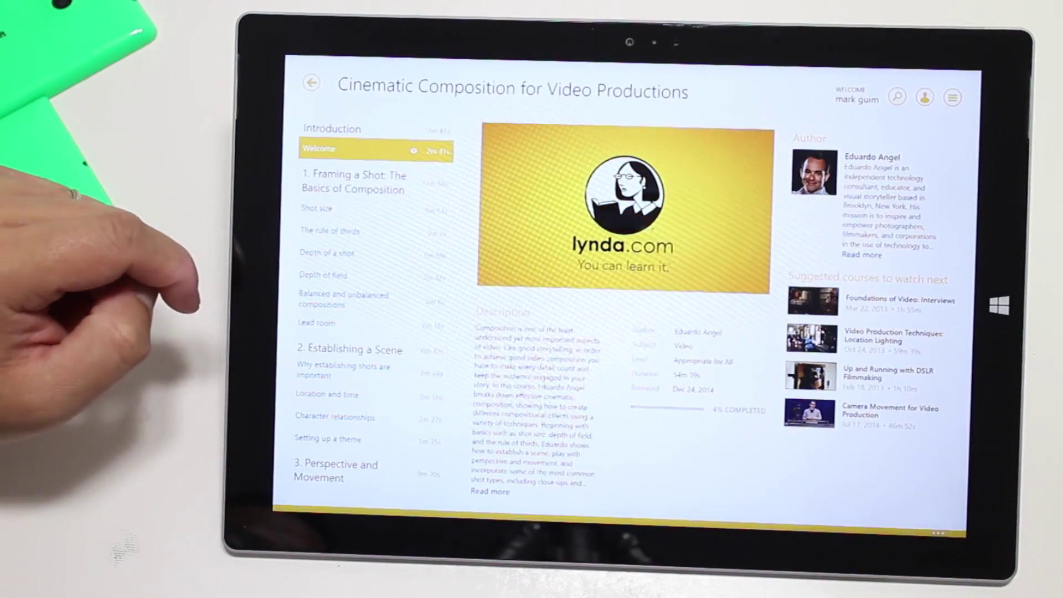
scroll(317, 436, "down", 2)
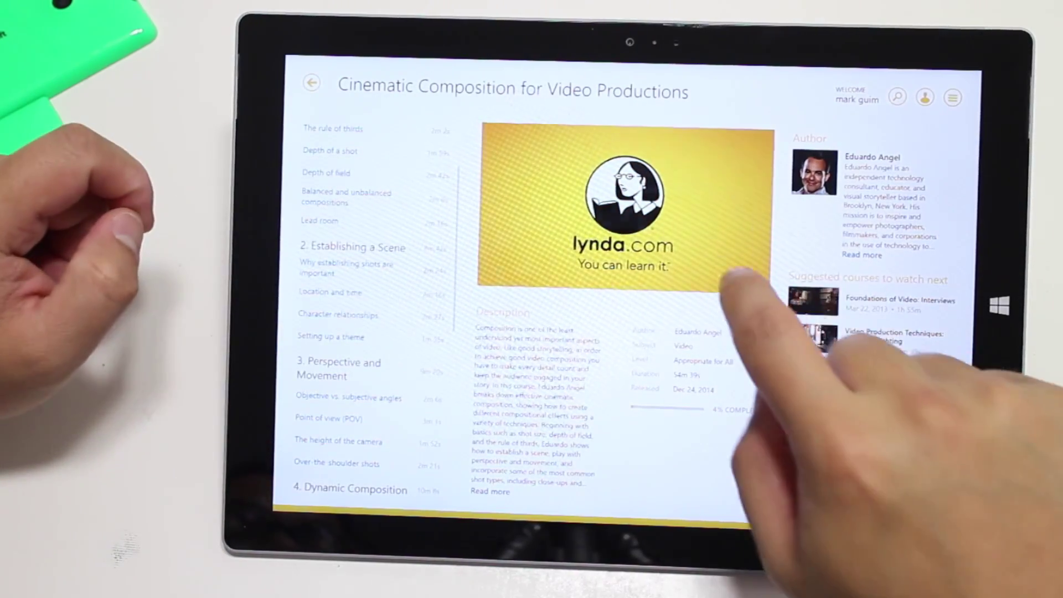
left_click(675, 239)
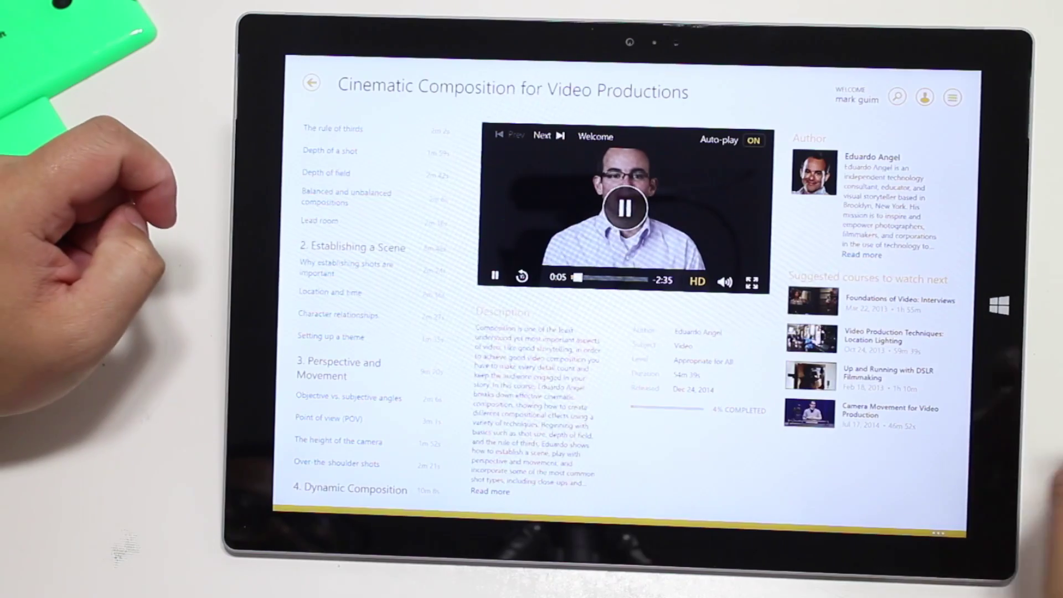
left_click(752, 283)
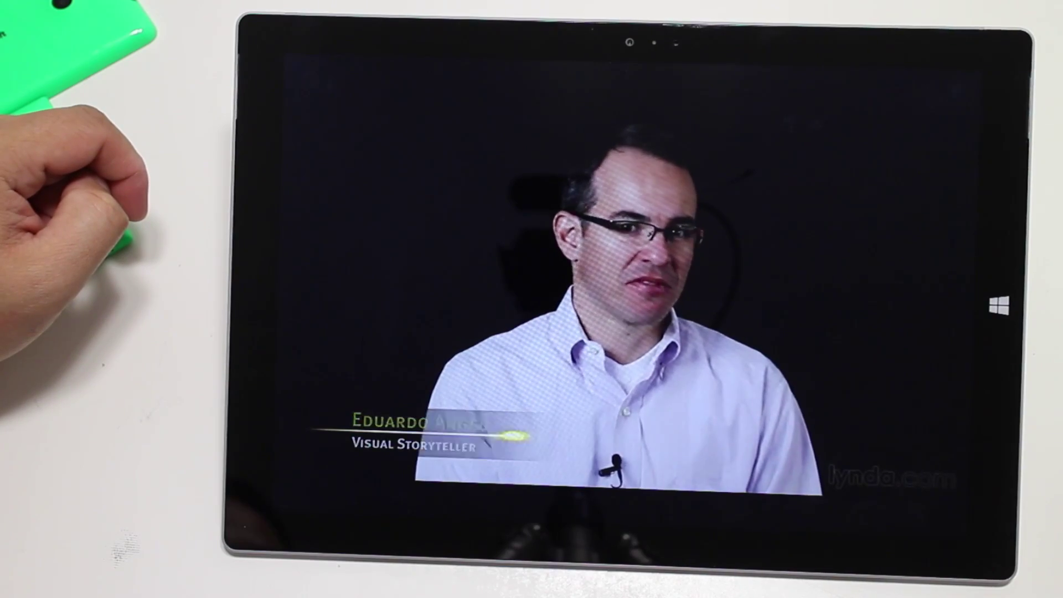
- Pause the lesson at 0:14 and return from fullscreen to the course page
left_click(803, 317)
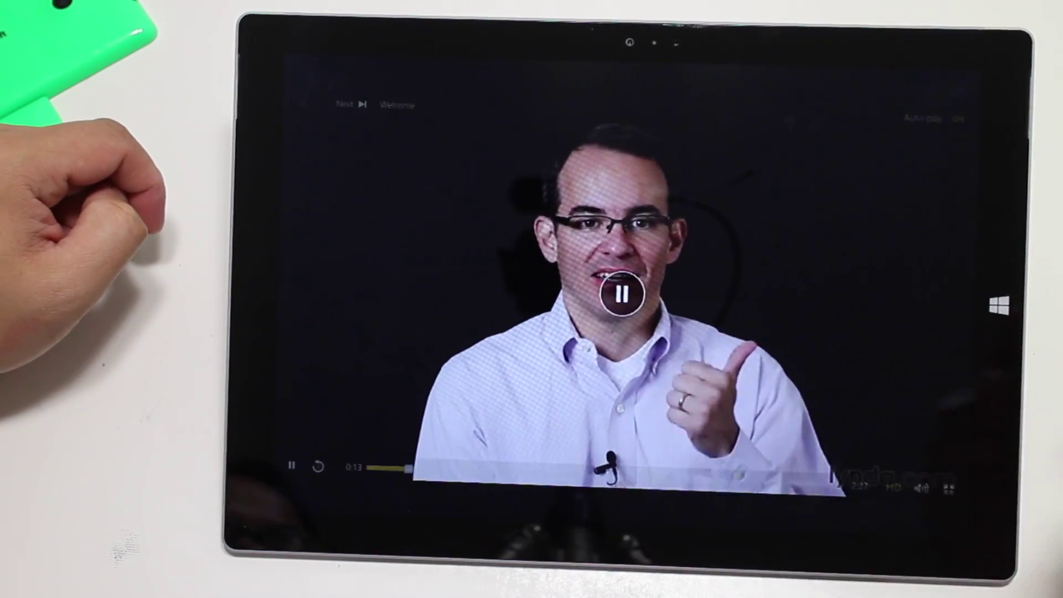
left_click(623, 294)
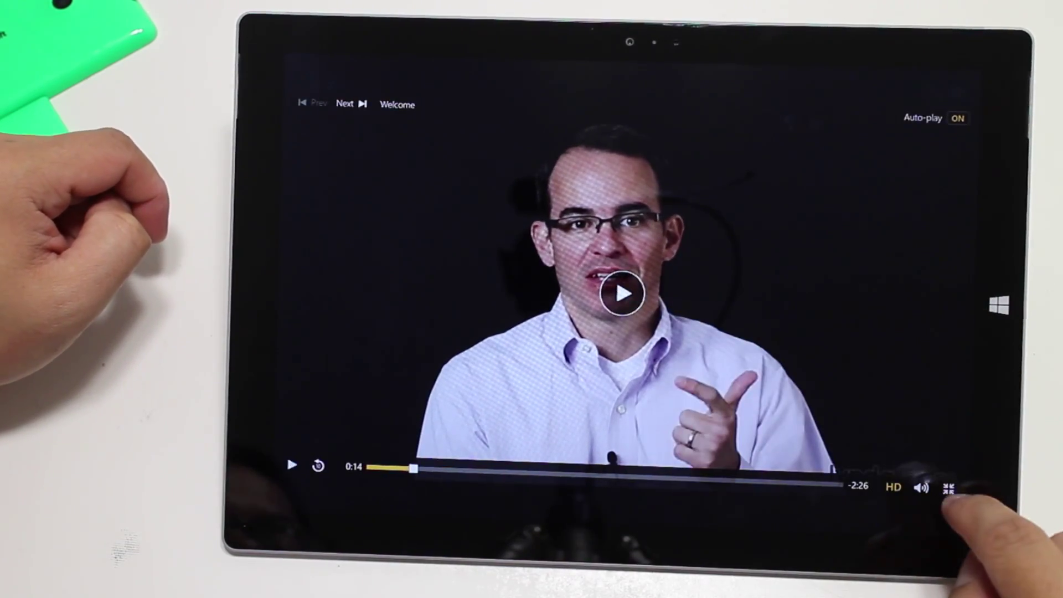
left_click(948, 489)
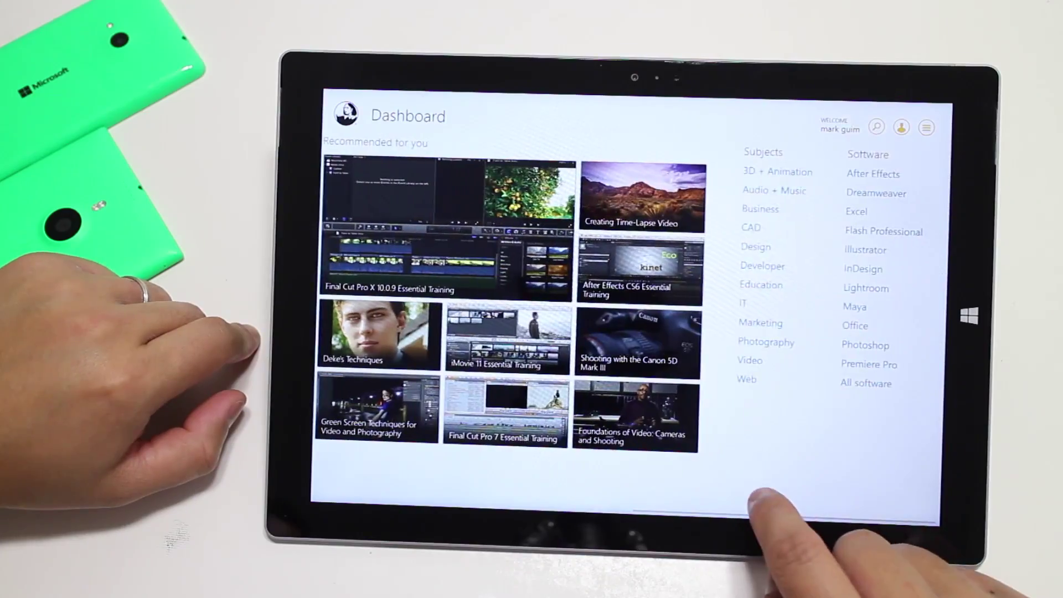
scroll(582, 300, "left", 3)
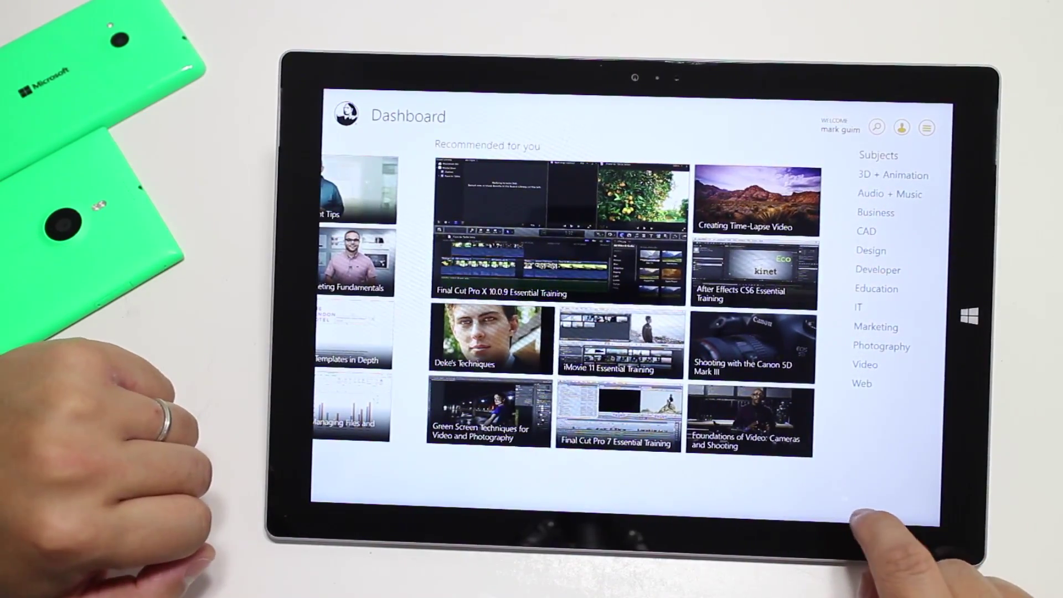
scroll(582, 307, "right", 3)
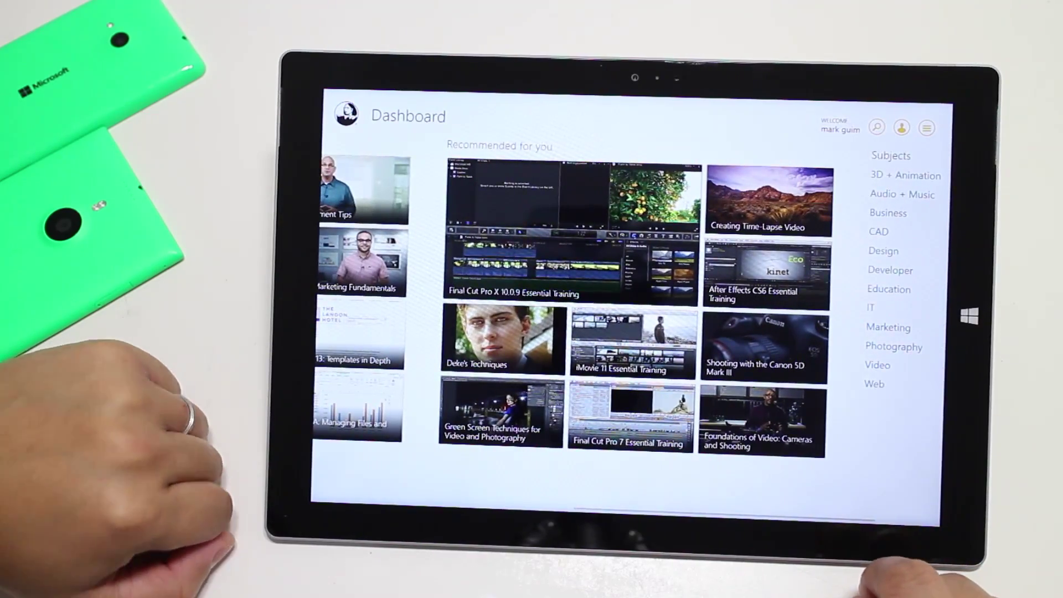